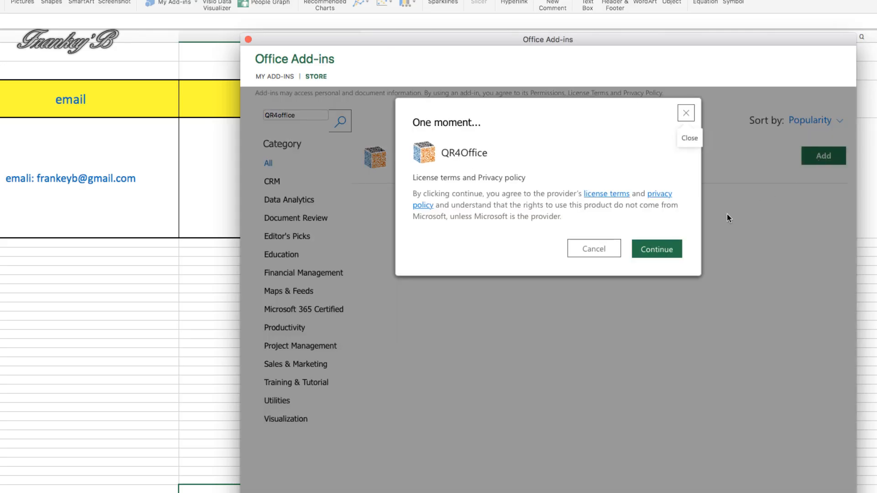
Accept the QR4Office licence terms so the add-in installs.
left_click(656, 253)
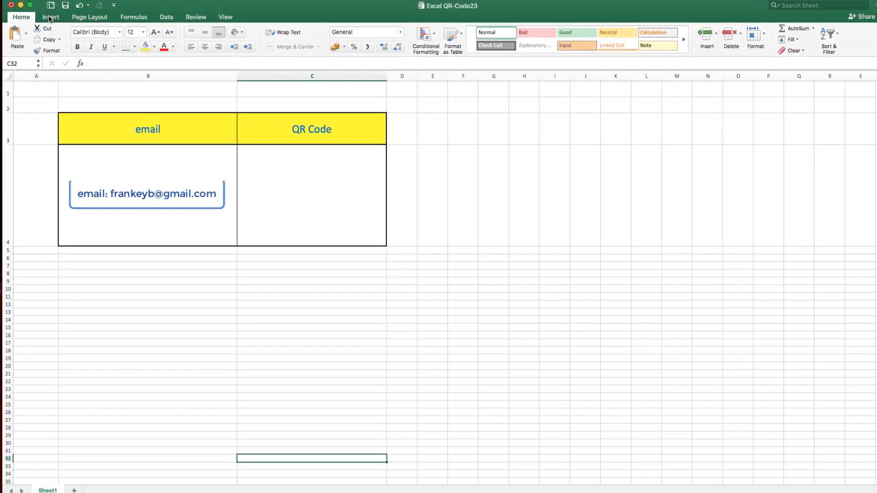
Open the Office Add-ins store from the Insert tab, browse it, and enlarge its window.
left_click(49, 15)
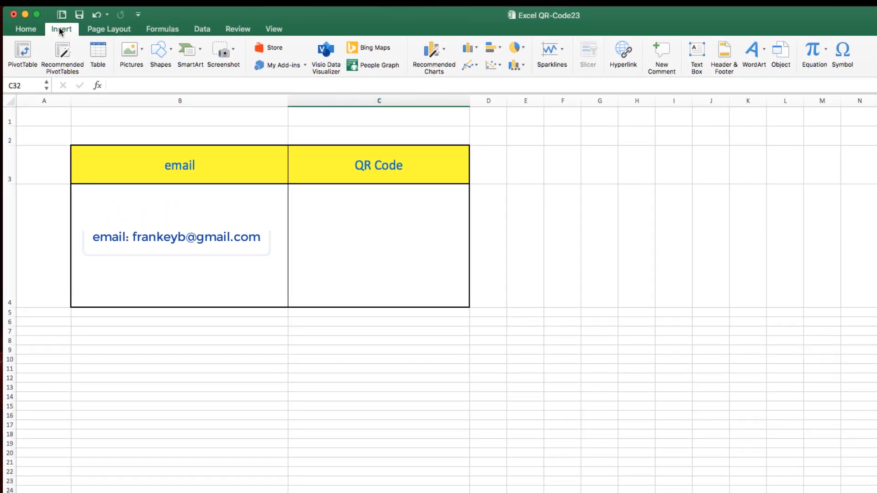
left_click(270, 48)
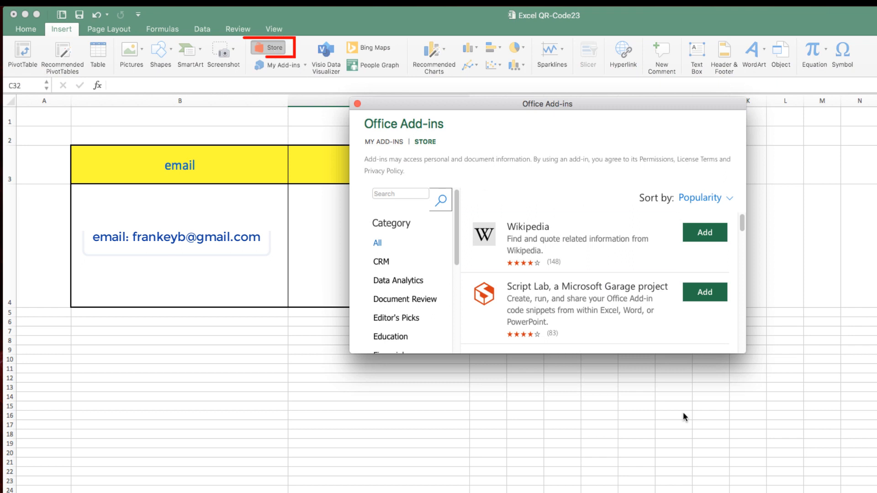
left_click(578, 353)
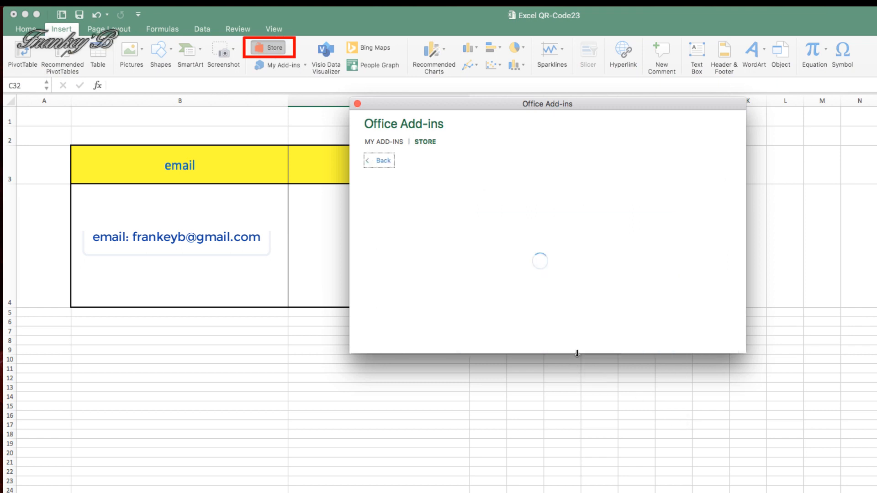
left_click(374, 160)
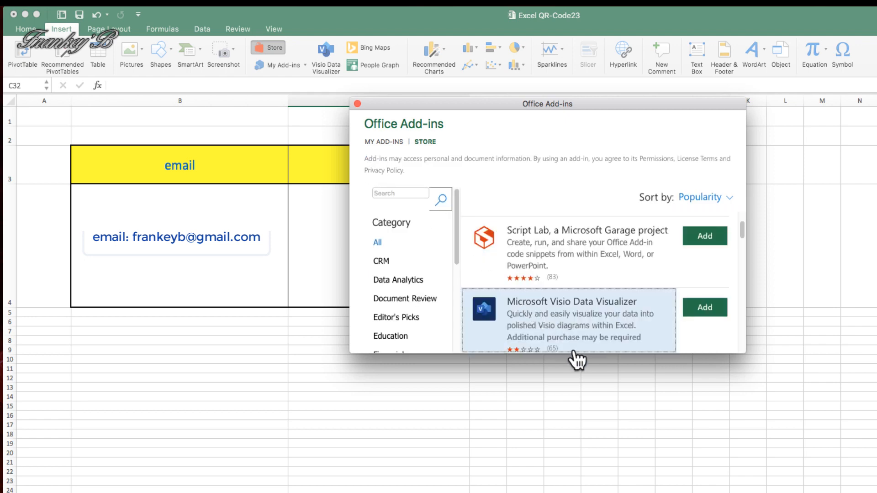
left_click_drag(579, 354, 580, 492)
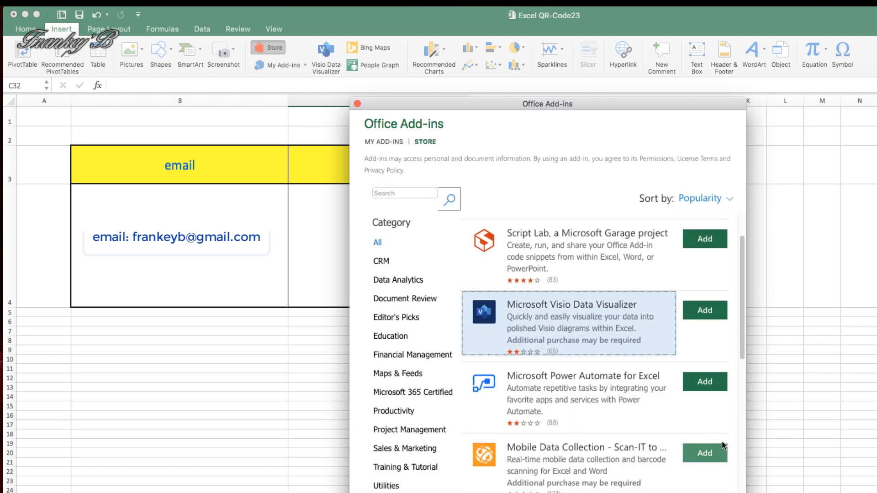
left_click_drag(749, 404, 797, 351)
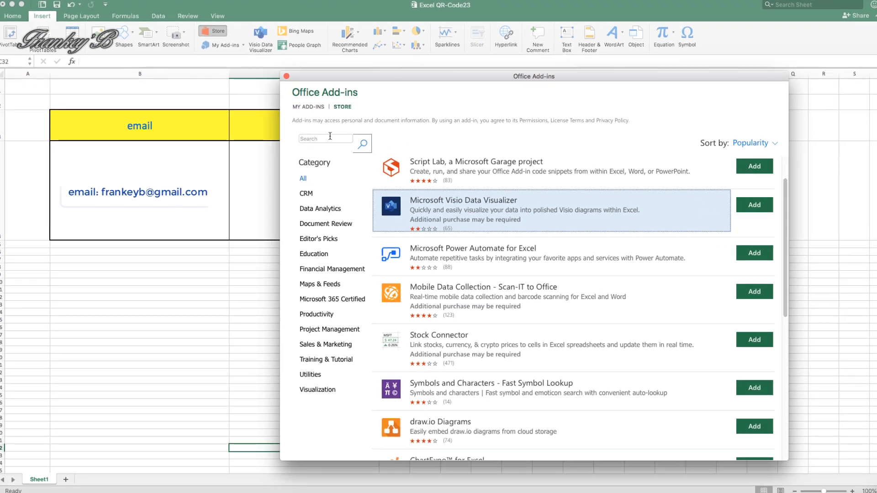
Search the store for 'QR4office'.
left_click(308, 139)
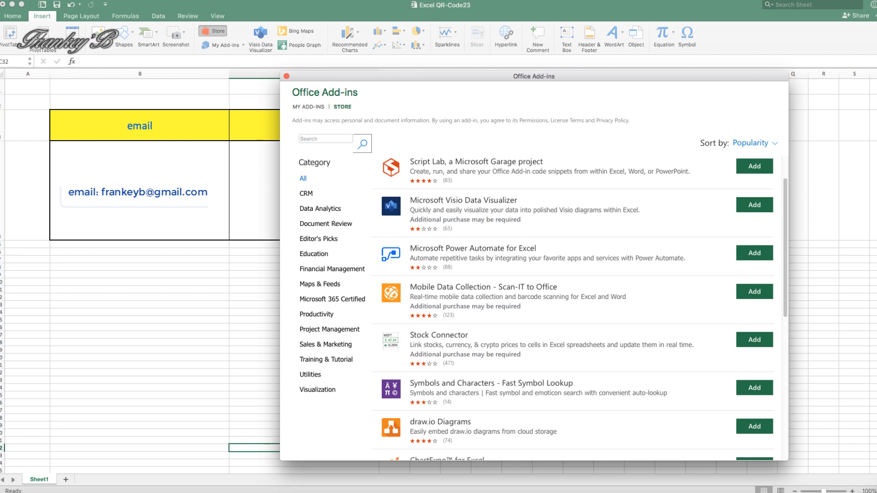
type("QR4office")
left_click(364, 145)
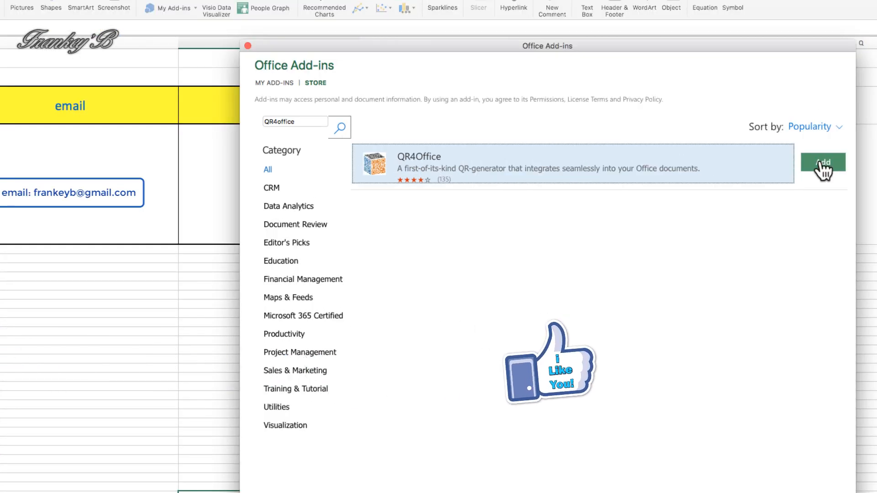
Add QR4Office, accept its licence terms, and close its task pane.
left_click(822, 165)
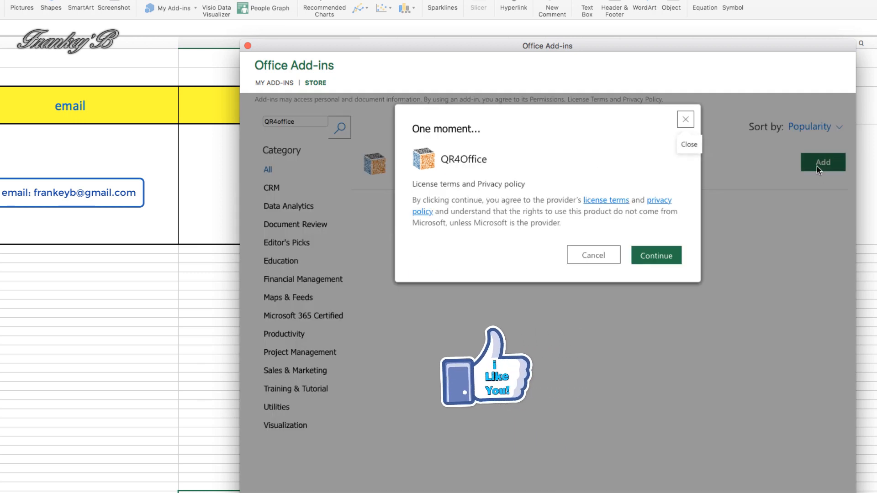
left_click(653, 258)
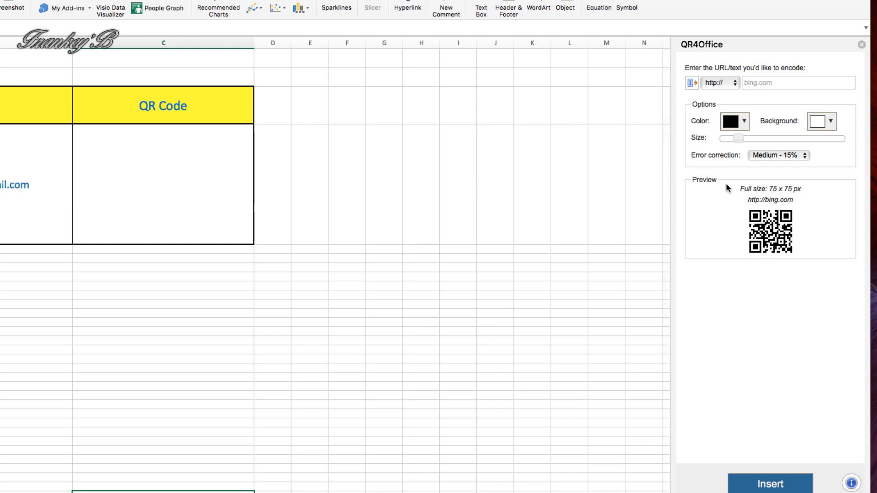
left_click(860, 45)
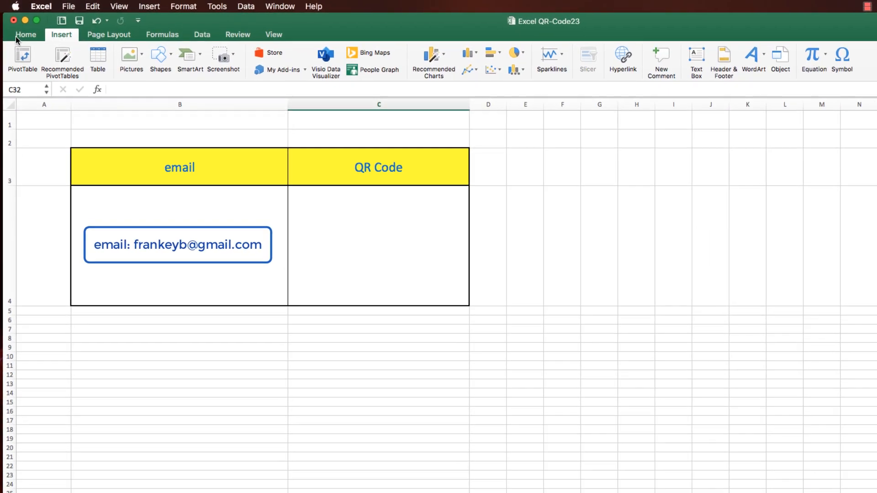
Launch QR4Office from My Add-ins on the Insert tab.
left_click(25, 35)
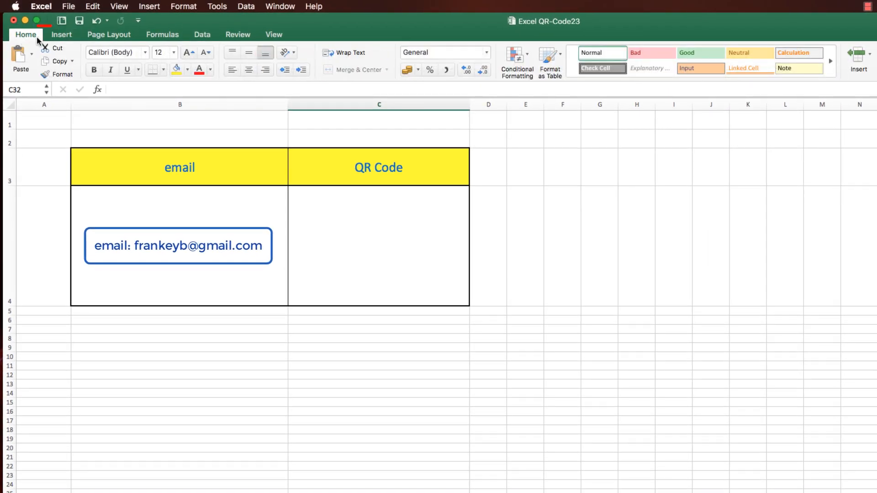
left_click(53, 36)
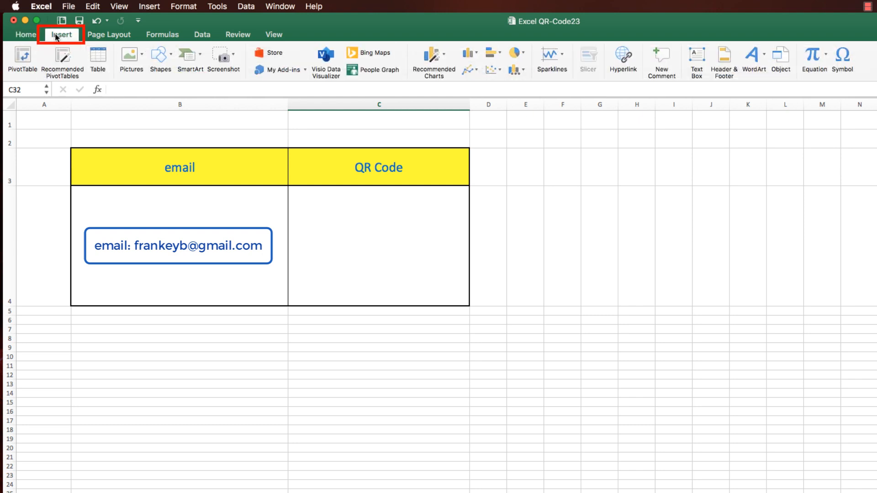
left_click(281, 69)
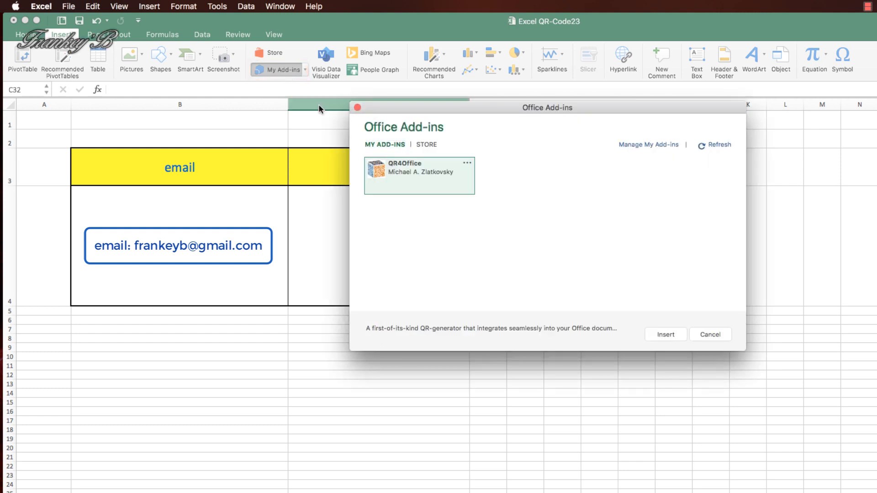
double_click(408, 183)
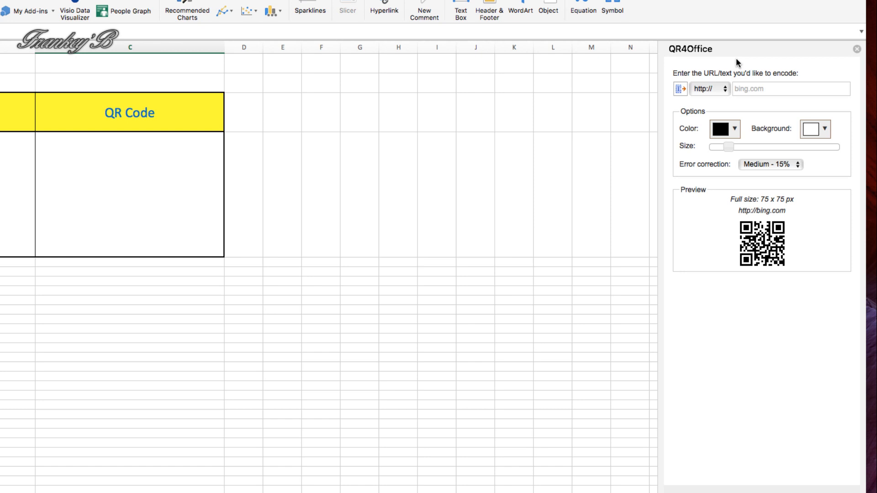
Choose mailto: as the link type and enter the contact's e-mail address to encode.
left_click(724, 89)
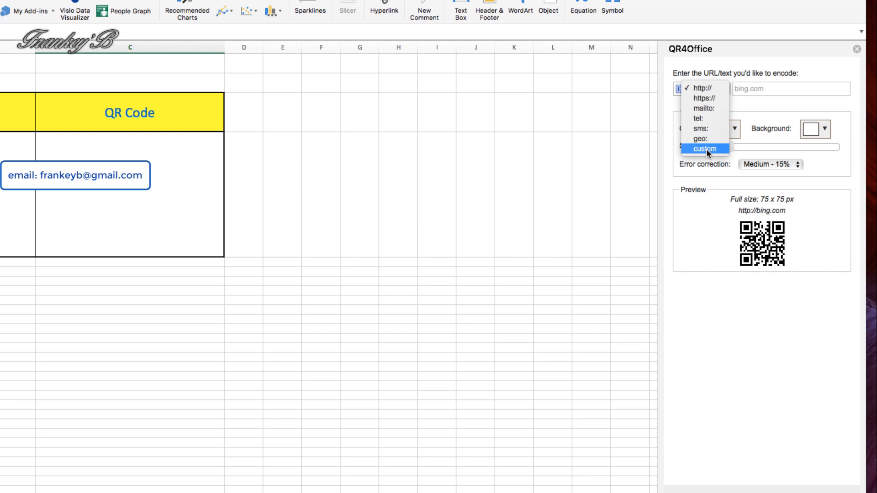
left_click(706, 108)
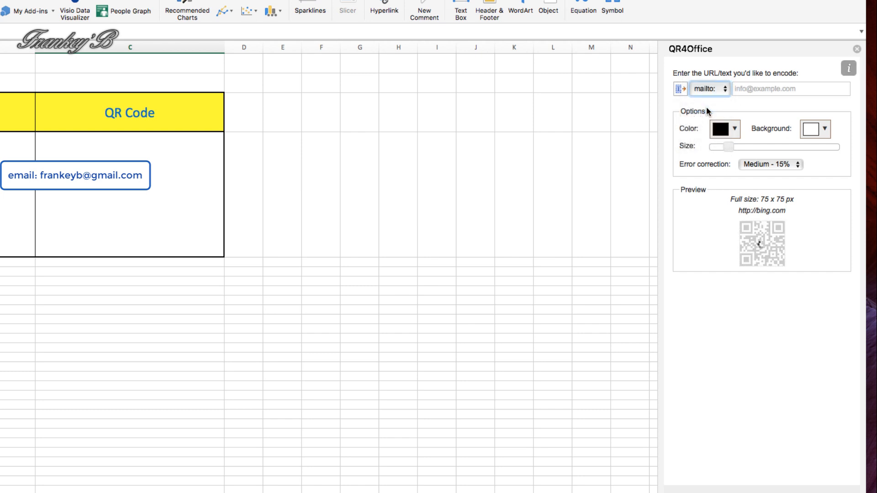
left_click(734, 89)
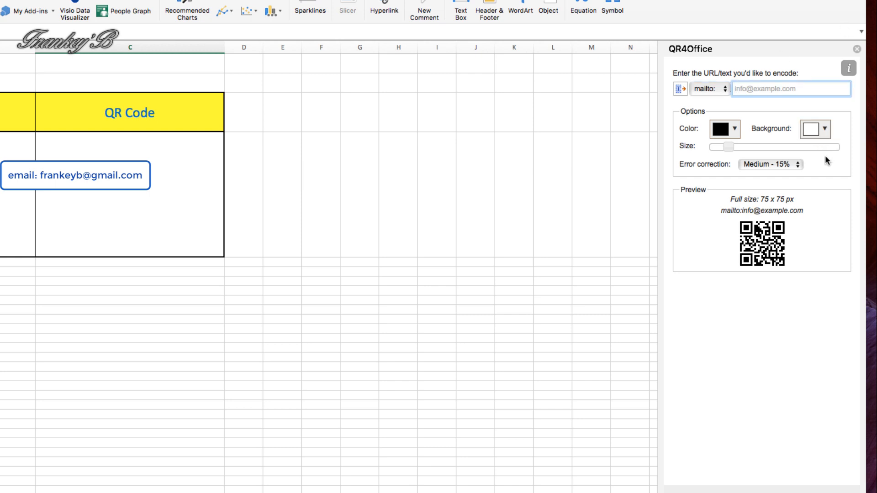
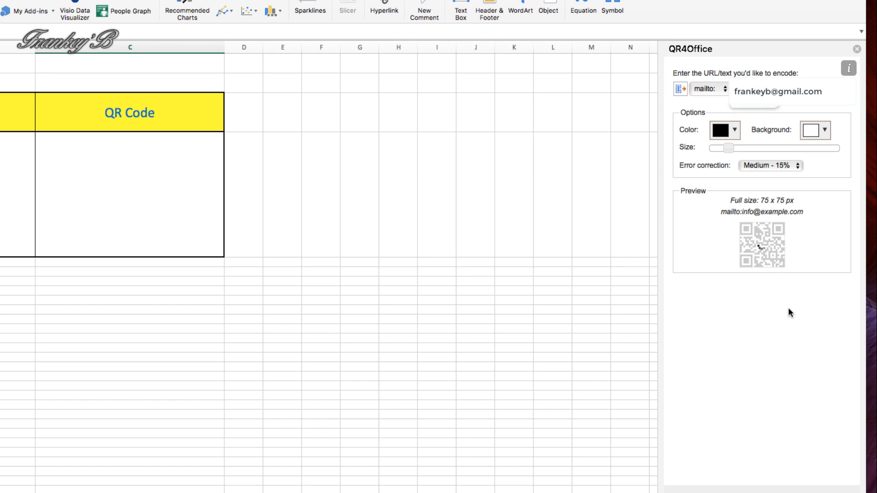
Set the code colour to blue, background to yellow, and size to 168 x 168 px.
left_click(734, 130)
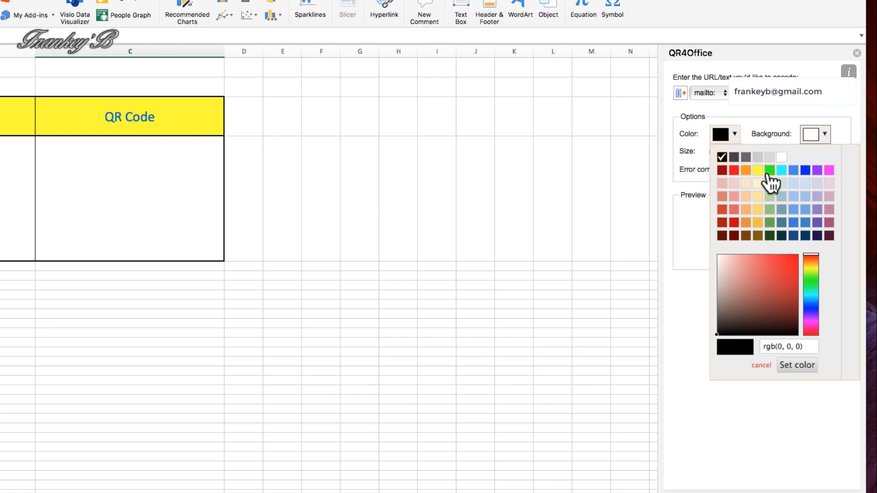
left_click(806, 171)
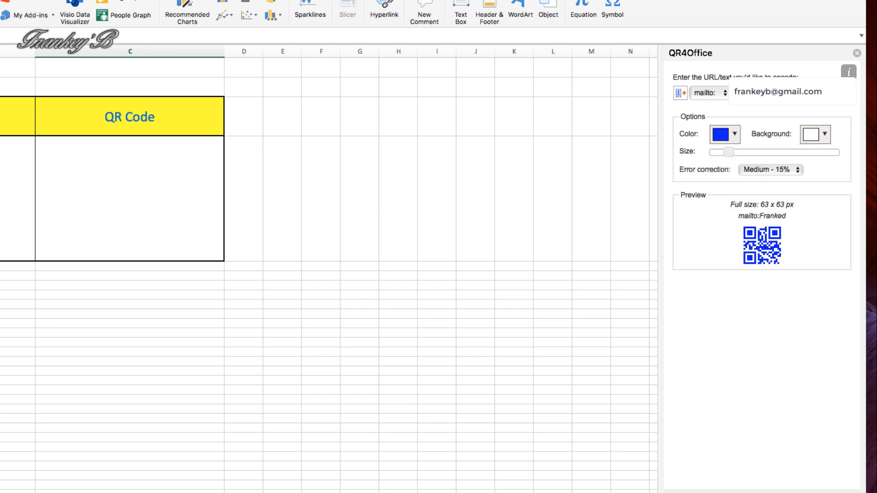
left_click(825, 135)
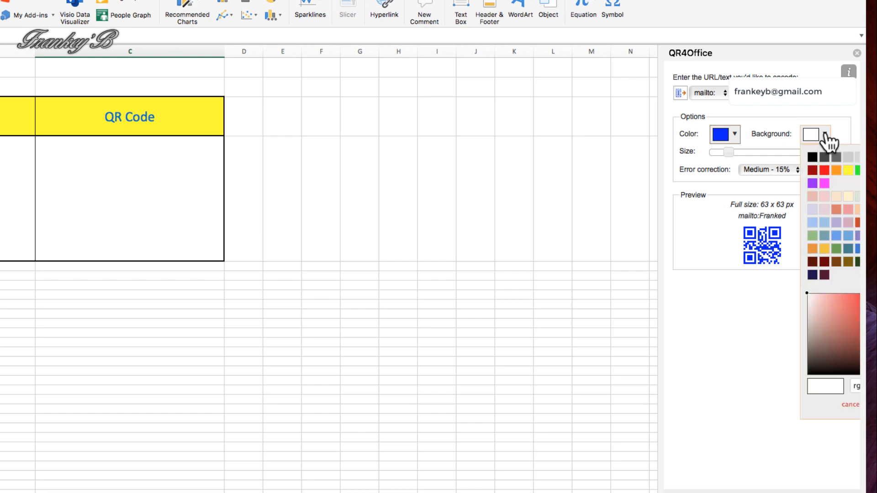
left_click(848, 170)
left_click_drag(730, 152, 784, 151)
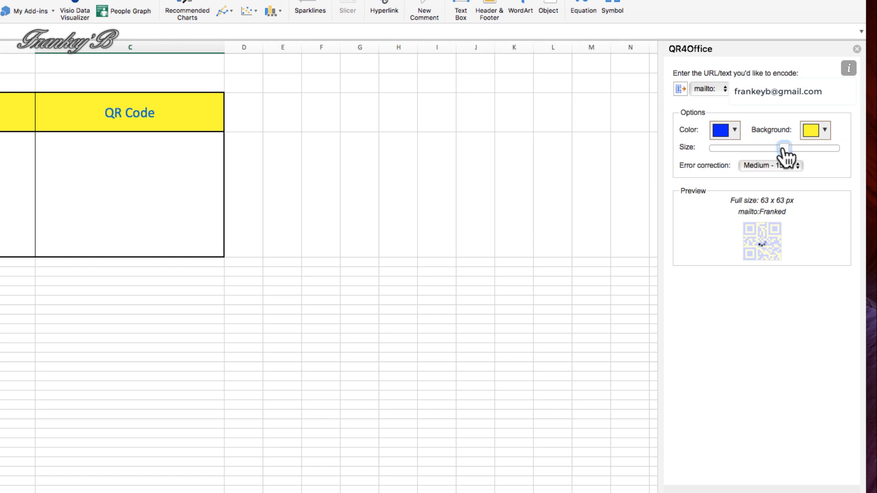
left_click_drag(784, 152, 775, 151)
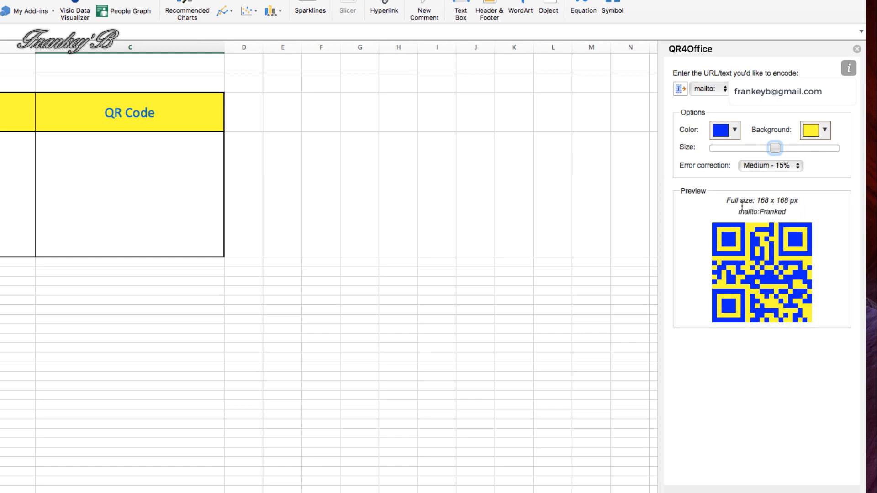
left_click(798, 168)
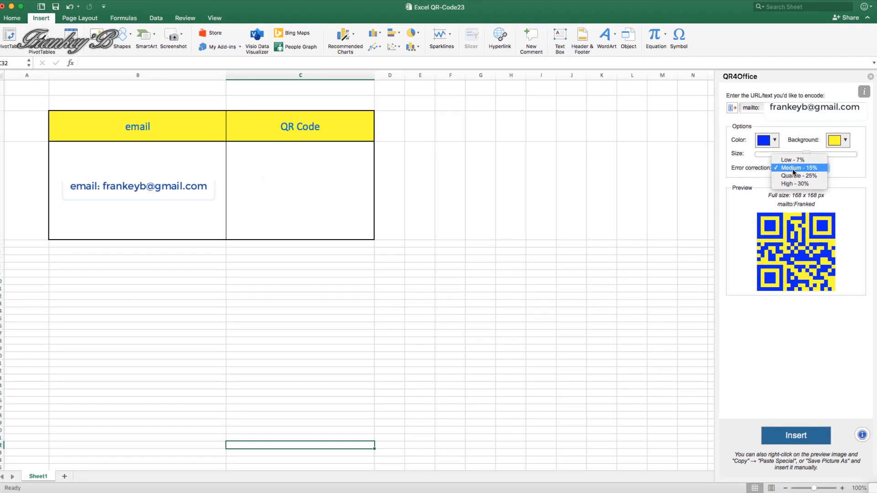
Leave error correction at Medium - 15% and insert the QR image, which lands at C32.
left_click(794, 171)
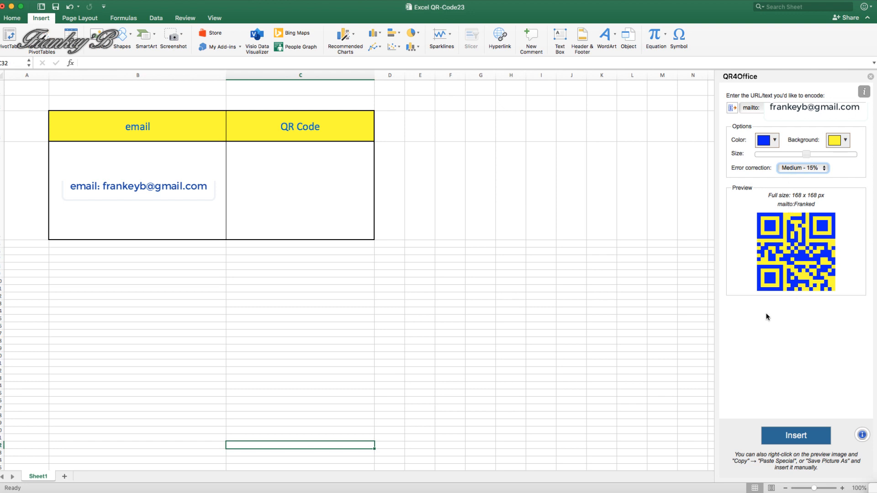
left_click(797, 438)
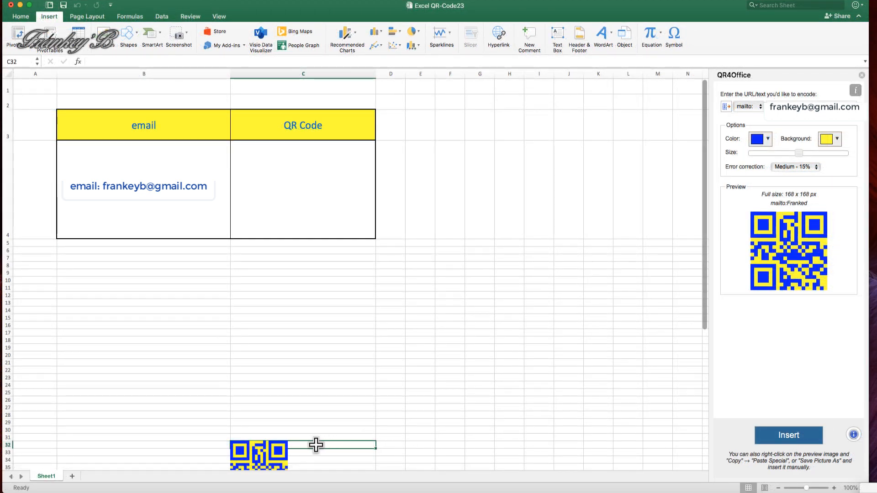
Drag the QR image up from row 32 into the table's QR Code cell.
left_click_drag(264, 457, 347, 331)
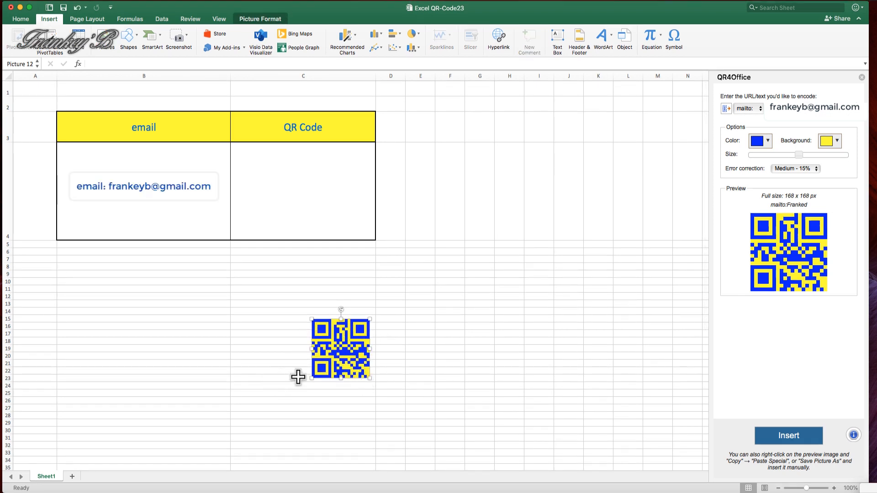
left_click(414, 388)
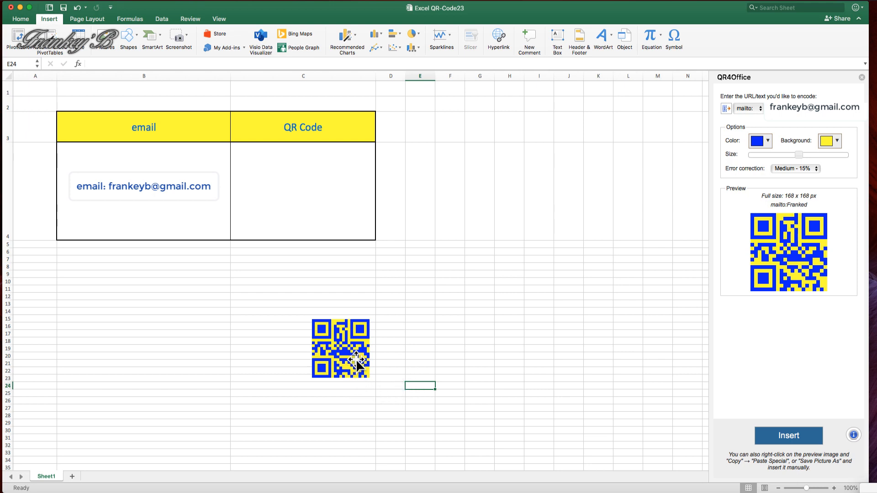
left_click_drag(345, 345, 314, 204)
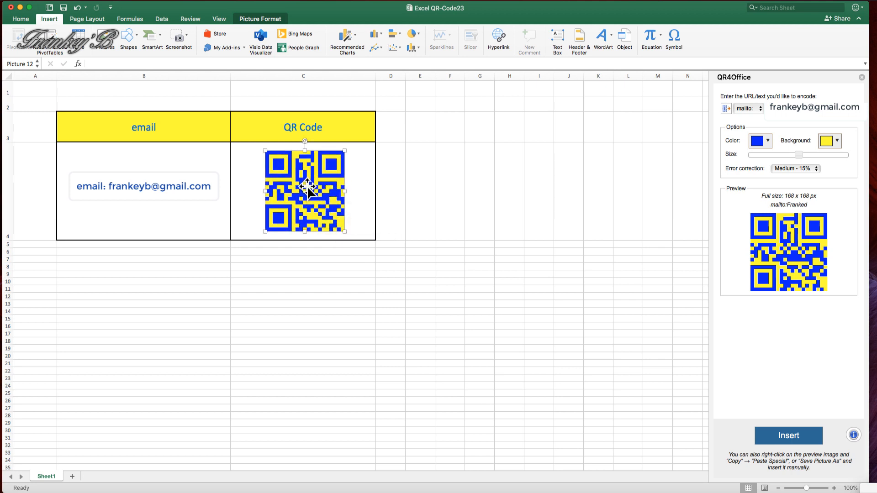
right_click(307, 189)
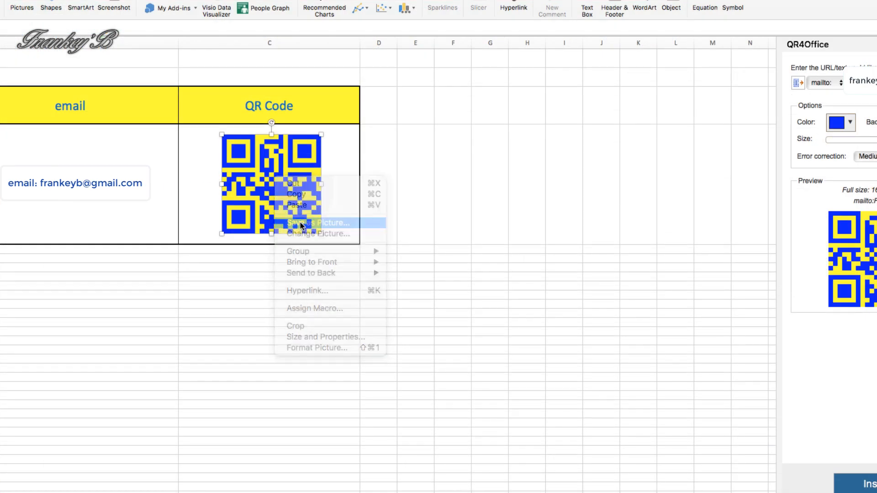
Save the picture as PNG Picture1.png on the Desktop, overwriting the old file.
left_click(329, 224)
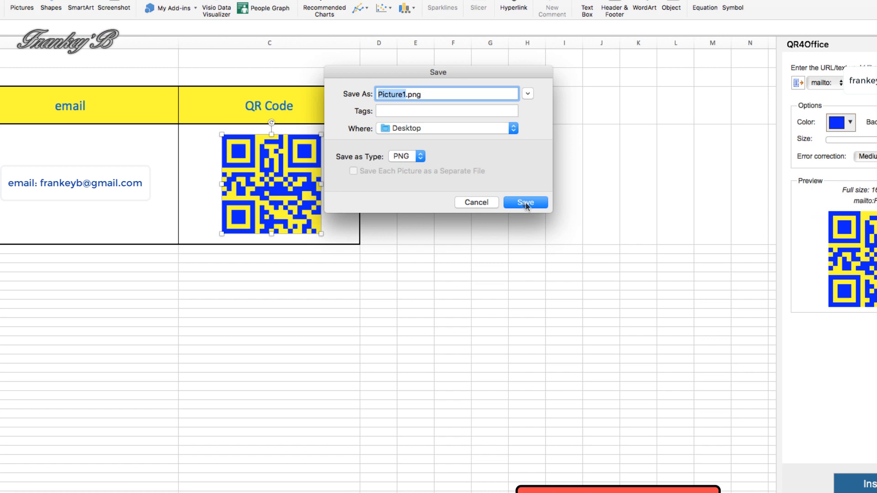
left_click(525, 203)
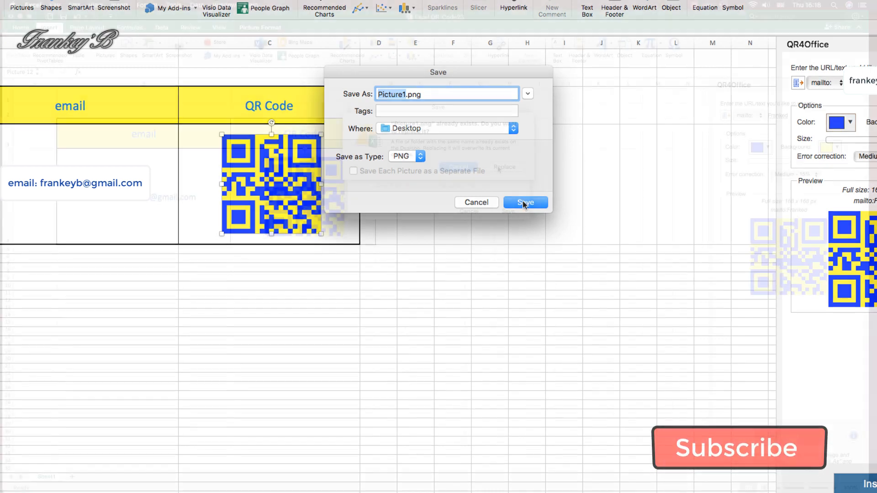
left_click(499, 169)
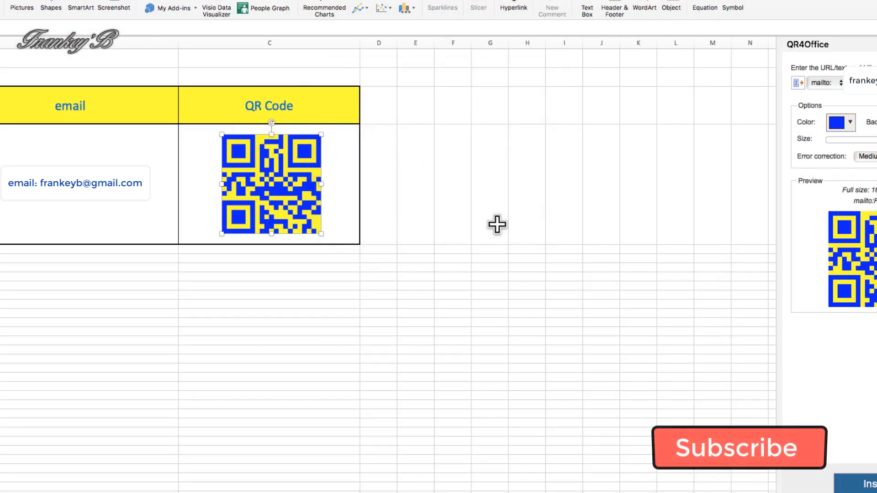
left_click(467, 356)
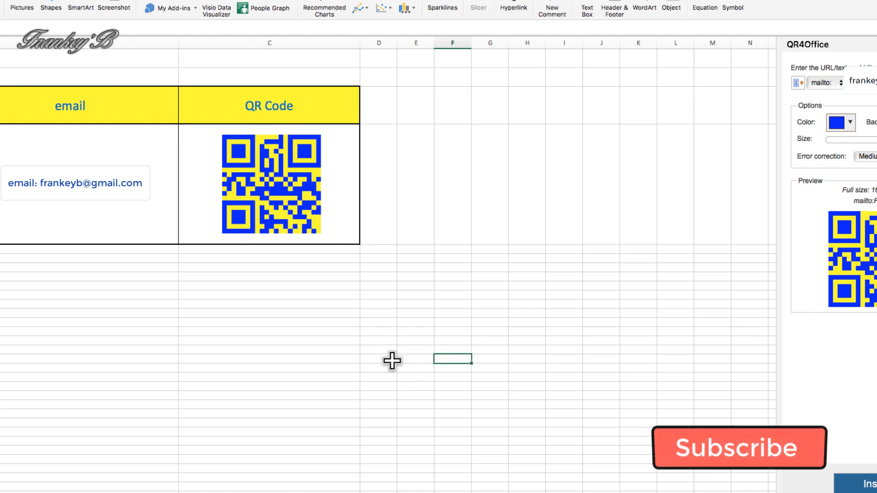